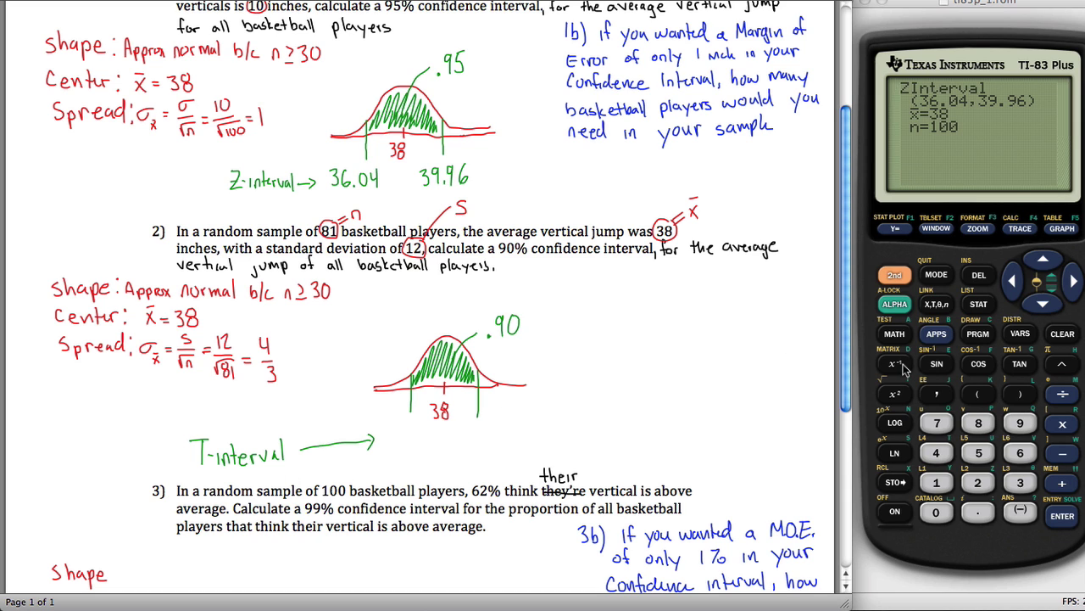
- Open the TInterval setup from the calculator's statistical tests for problem 2
left_click(983, 314)
left_click(979, 305)
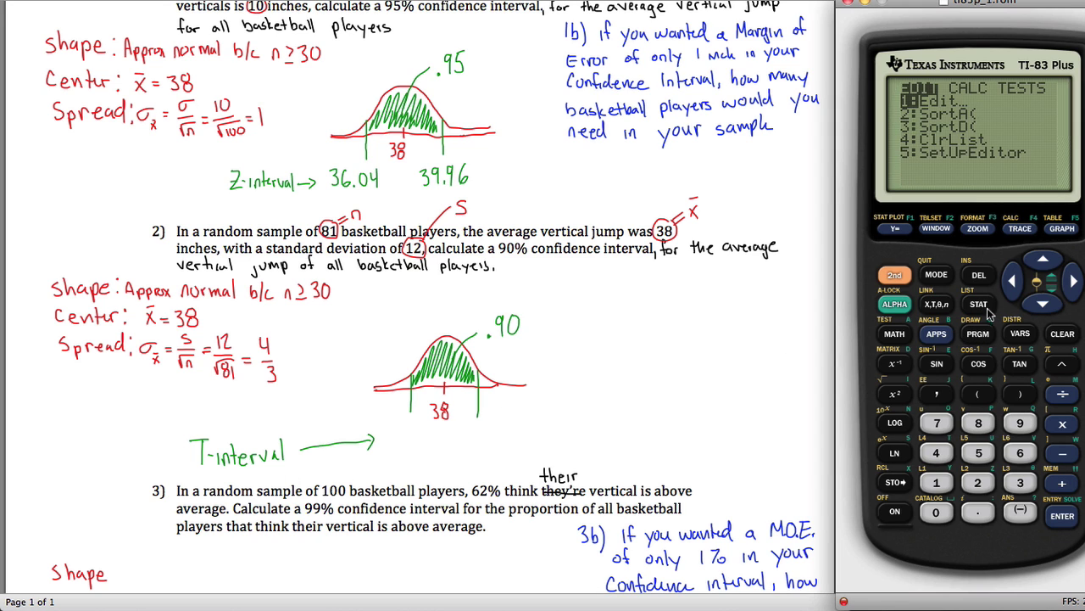
left_click(1072, 284)
left_click(1073, 284)
left_click(1043, 305)
left_click(1042, 306)
left_click(1043, 305)
left_click(1043, 305)
left_click(1043, 305)
left_click(1043, 306)
left_click(1043, 306)
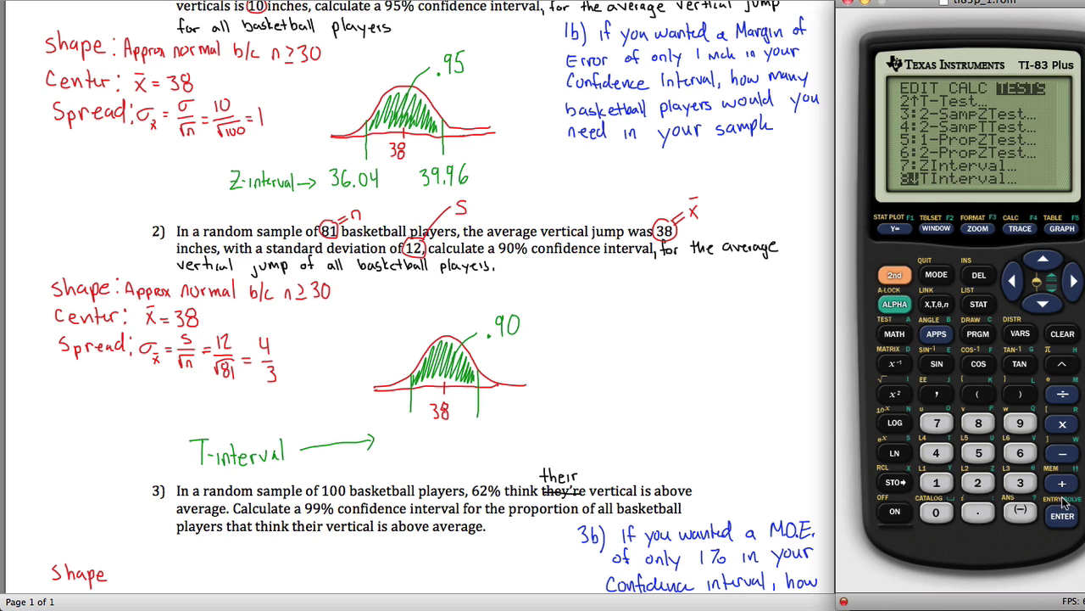
left_click(1063, 517)
- Set Sx to 12 and calculate the t-interval for problem 2
left_click(1049, 310)
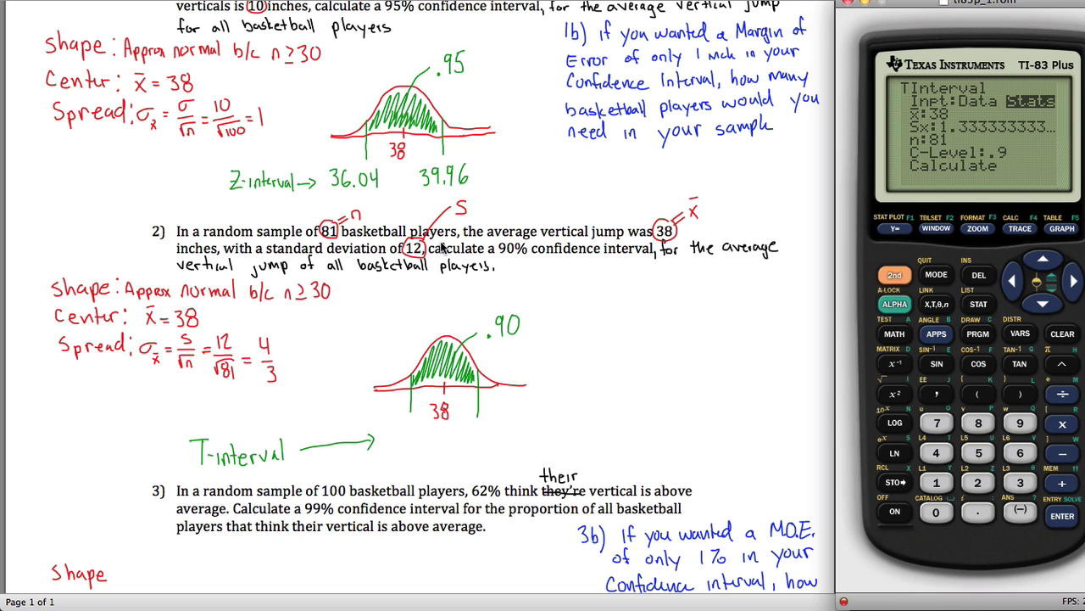
left_click(936, 482)
left_click(977, 481)
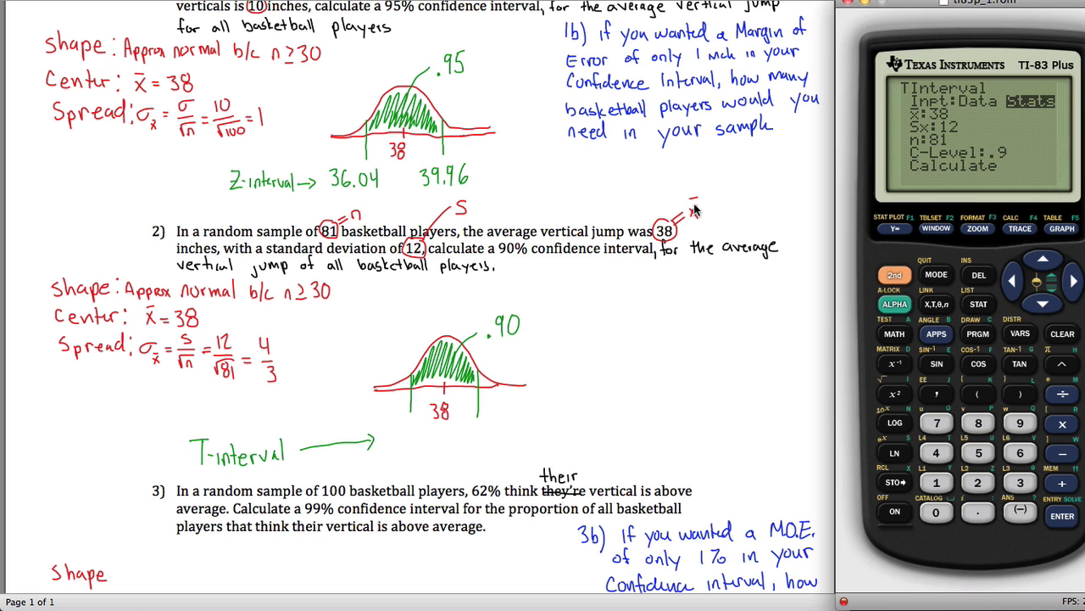
left_click(1043, 305)
left_click(1043, 305)
left_click(1064, 518)
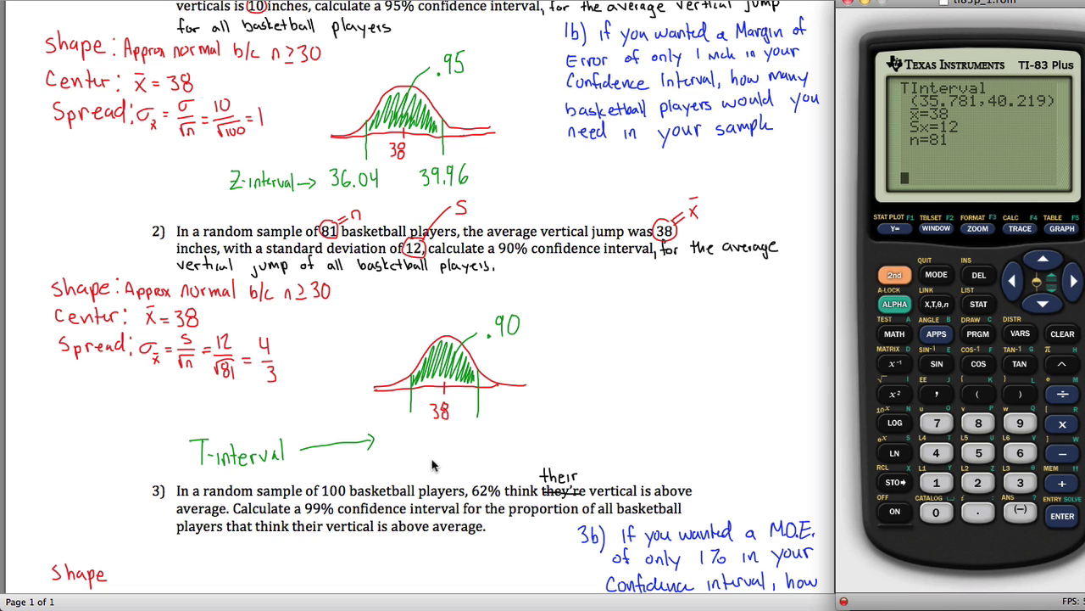
- Write the interval bounds 35.78 and 40.22 after the T-interval arrow under the problem 2 curve
left_click(386, 442)
left_click_drag(379, 434, 401, 447)
mouse_move(404, 436)
left_mouse_down()
mouse_move(408, 449)
mouse_move(462, 449)
mouse_move(468, 435)
mouse_move(506, 447)
left_mouse_up()
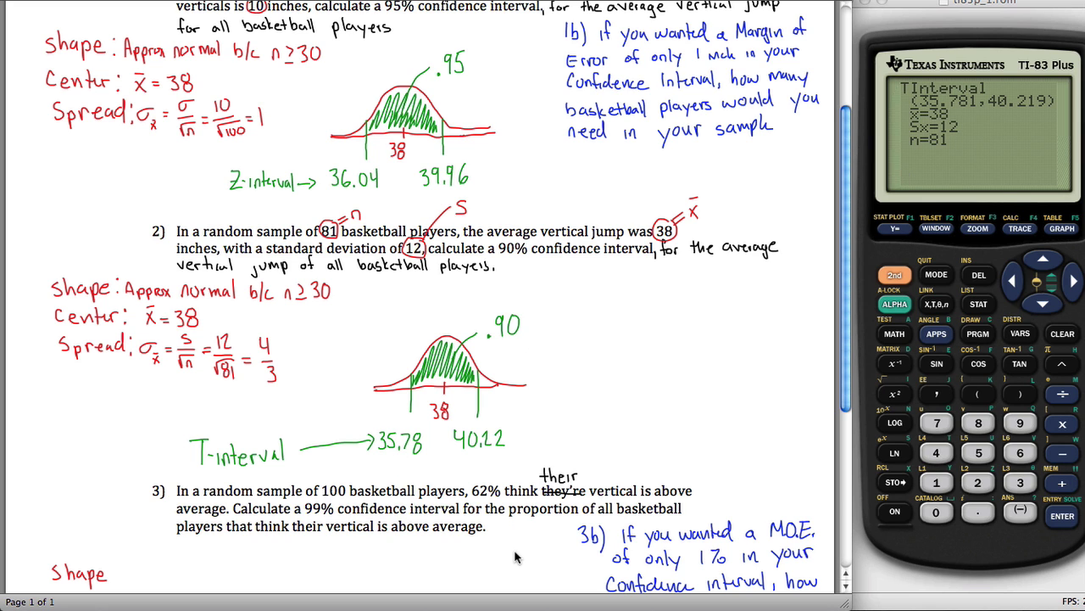
- In problem 3, circle 100 and label it n, and circle 62% and label it p̂, in green
scroll(519, 562, "down", 5)
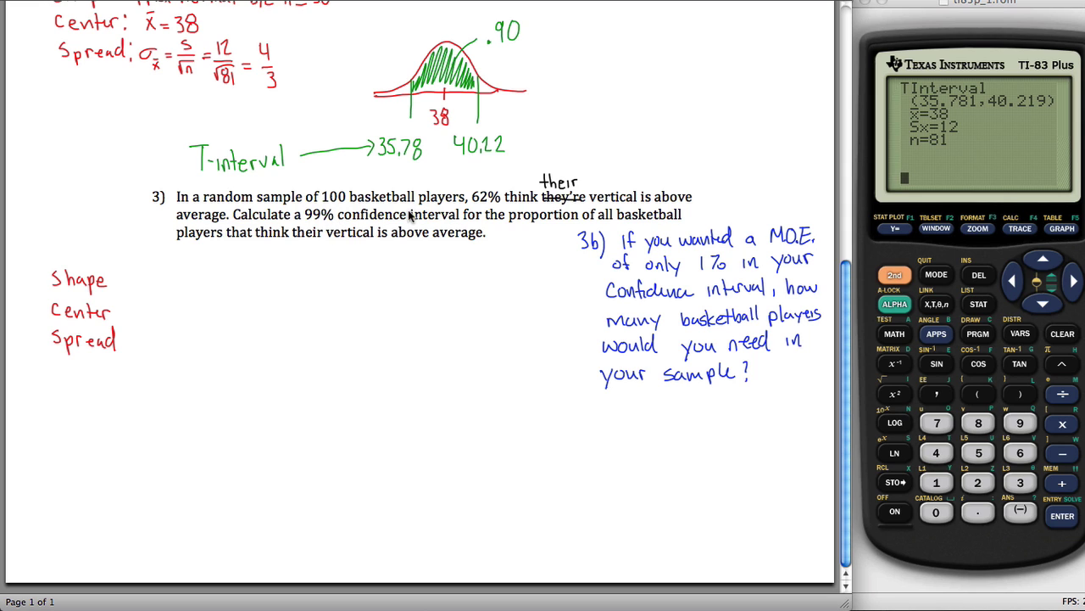
mouse_move(342, 188)
left_mouse_down()
mouse_move(332, 185)
mouse_move(329, 207)
mouse_move(365, 186)
left_mouse_up()
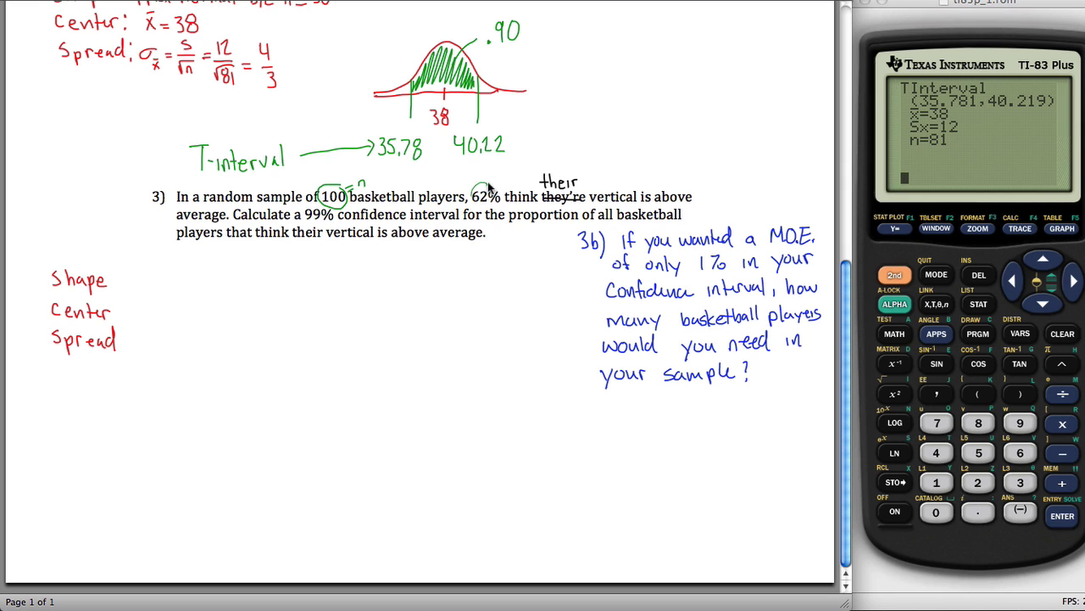
mouse_move(495, 189)
left_mouse_down()
mouse_move(498, 202)
mouse_move(500, 177)
mouse_move(513, 173)
left_mouse_up()
- Write "Approx normal b/c np̂(1-p̂) ≥ 10" in red after Shape in problem 3
left_click(117, 269)
left_click(116, 283)
mouse_move(123, 290)
left_mouse_down()
mouse_move(199, 285)
mouse_move(222, 261)
mouse_move(217, 285)
mouse_move(262, 283)
left_mouse_up()
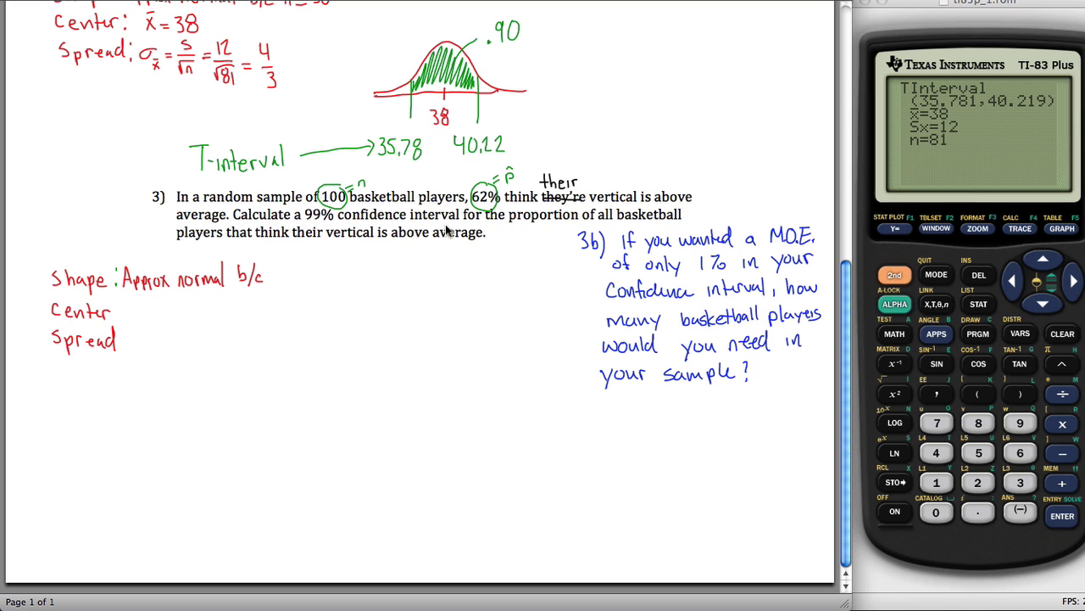
mouse_move(274, 283)
left_mouse_down()
mouse_move(296, 268)
mouse_move(307, 283)
mouse_move(330, 266)
left_mouse_up()
mouse_move(334, 265)
left_mouse_down()
mouse_move(336, 285)
mouse_move(365, 270)
left_mouse_up()
- Calculate .62*.38*100 on the calculator to check the normality condition
left_click(985, 511)
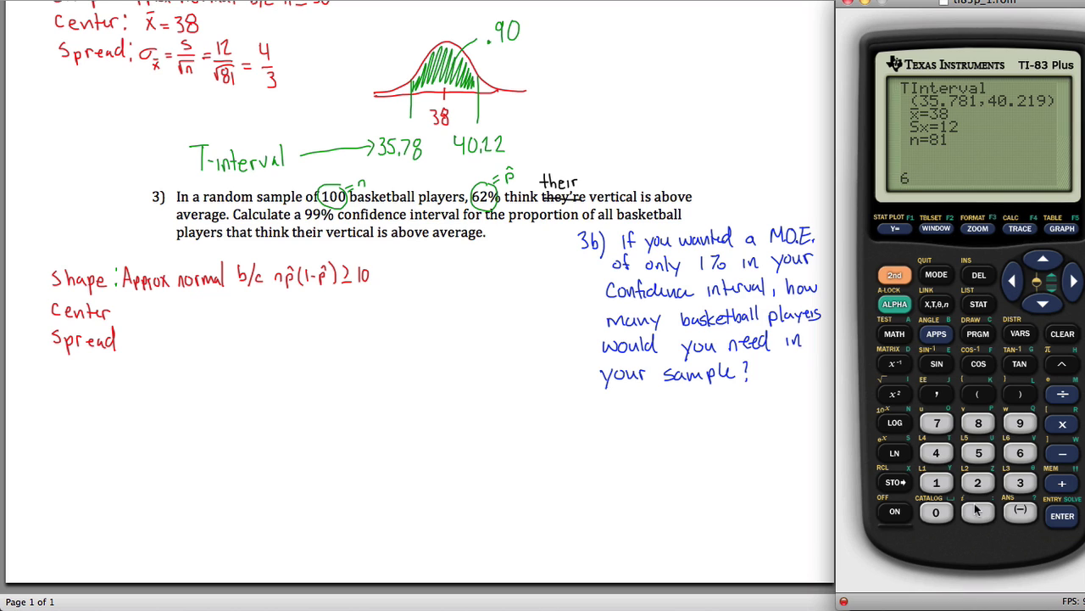
left_click(1021, 454)
left_click(978, 483)
left_click(1063, 424)
left_click(978, 511)
left_click(1020, 483)
left_click(978, 423)
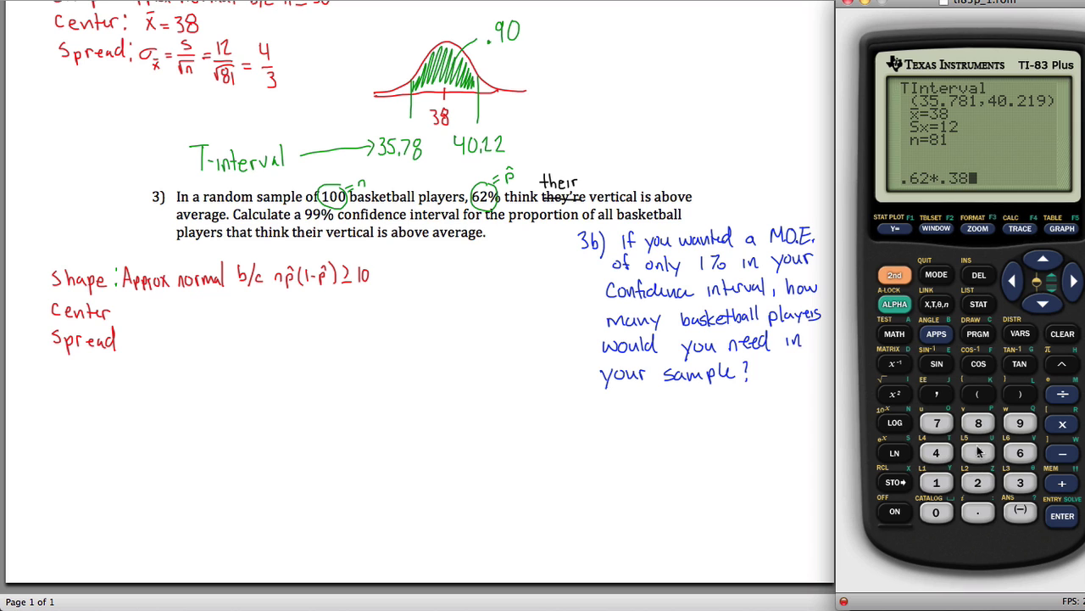
left_click(1060, 425)
left_click(938, 483)
left_click(936, 512)
left_click(936, 512)
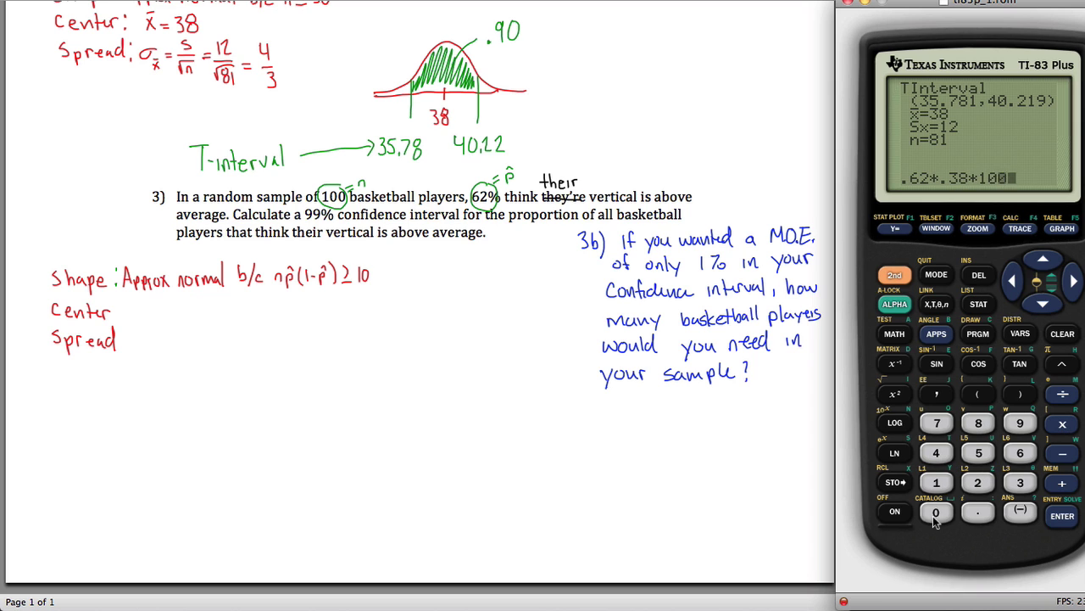
left_click(1056, 516)
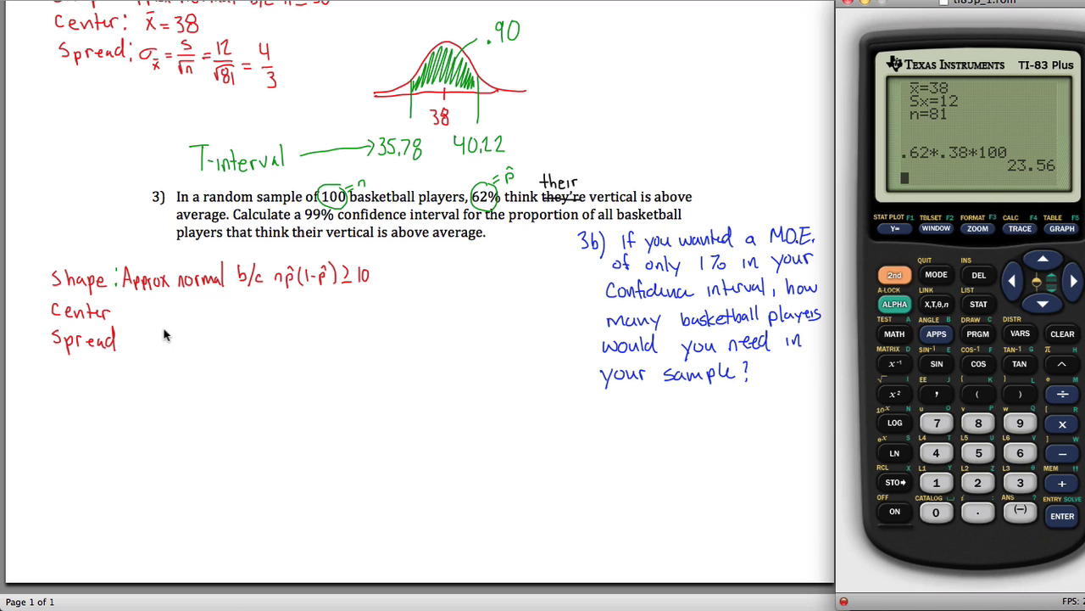
- Write "p̂ = .62" in red after Center in problem 3
left_click(116, 300)
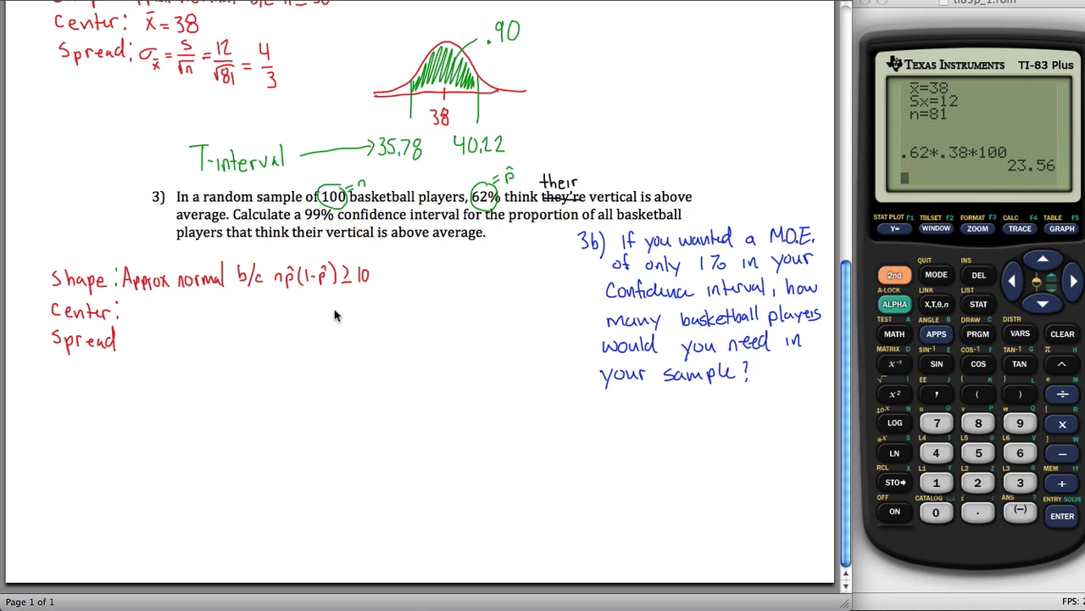
left_click_drag(139, 306, 142, 310)
left_click(166, 314)
mouse_move(179, 307)
left_mouse_down()
mouse_move(175, 316)
mouse_move(192, 319)
left_mouse_up()
- Write the spread formula σp̂ = √(p̂(1-p̂)/n) followed by an equals sign after Spread in problem 3
left_click(125, 337)
left_click(125, 348)
mouse_move(143, 346)
left_mouse_down()
mouse_move(153, 345)
mouse_move(151, 367)
mouse_move(153, 356)
left_mouse_up()
left_click_drag(148, 352, 168, 346)
left_click_drag(160, 351, 170, 350)
mouse_move(181, 363)
left_mouse_down()
mouse_move(190, 333)
mouse_move(255, 322)
left_mouse_up()
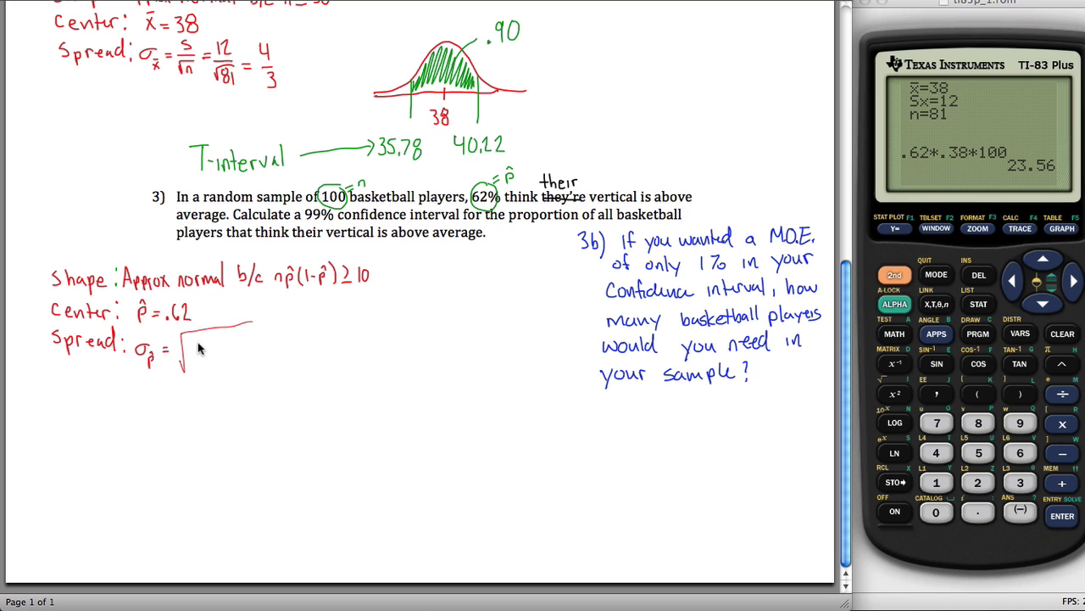
mouse_move(202, 351)
left_mouse_down()
mouse_move(253, 336)
mouse_move(243, 329)
mouse_move(248, 344)
mouse_move(231, 373)
left_mouse_up()
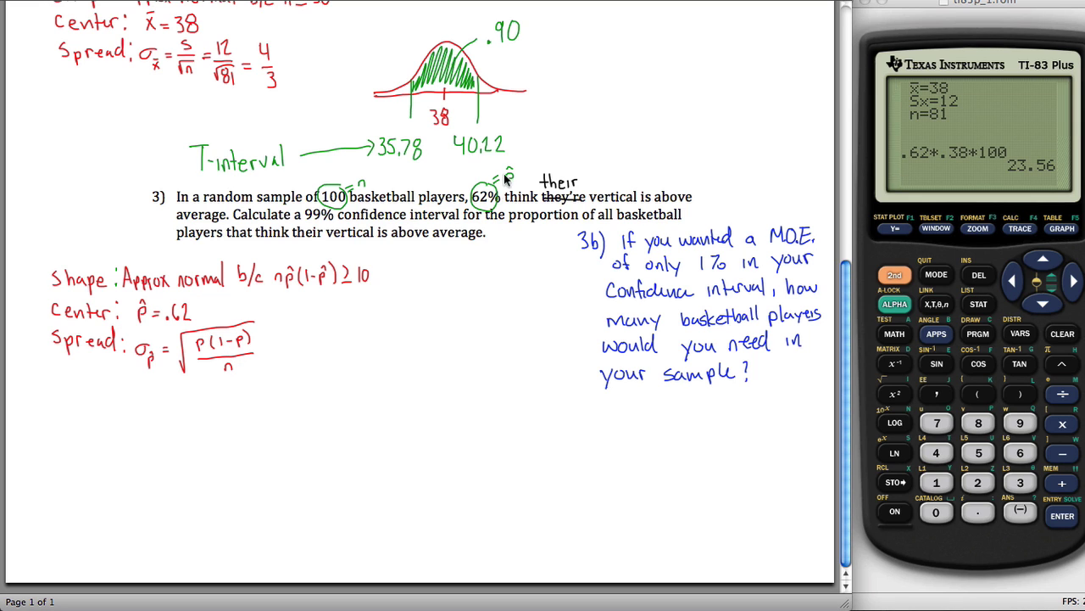
mouse_move(197, 338)
left_mouse_down()
mouse_move(244, 335)
mouse_move(268, 357)
left_mouse_up()
left_click_drag(262, 362, 270, 362)
- Calculate √(.62*.38/100) on the calculator and write .0485 as the value of the spread formula
left_click(894, 279)
left_click(894, 393)
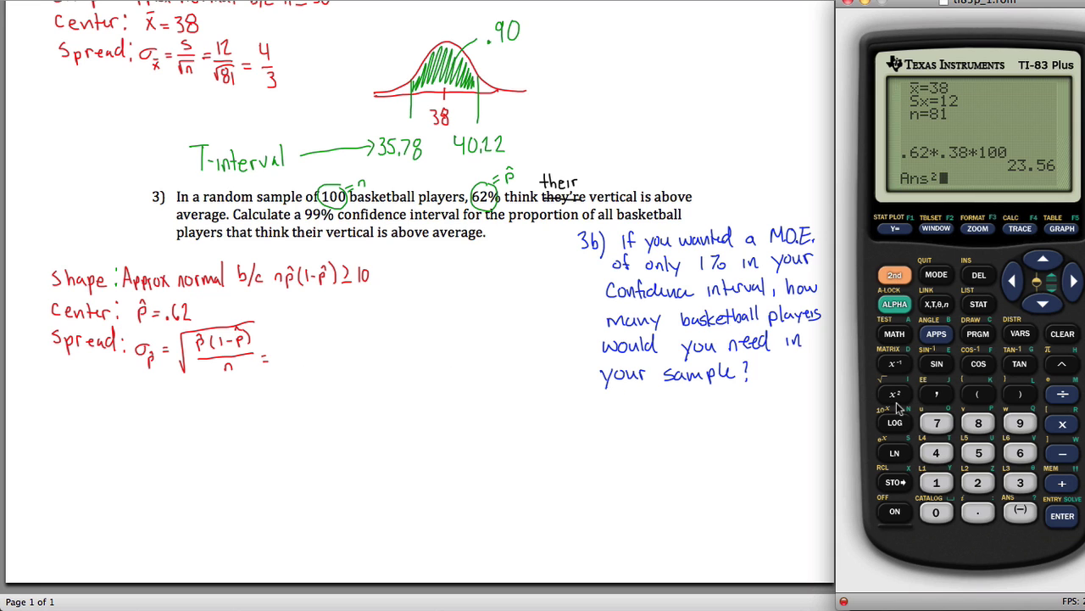
left_click(1065, 335)
left_click(894, 395)
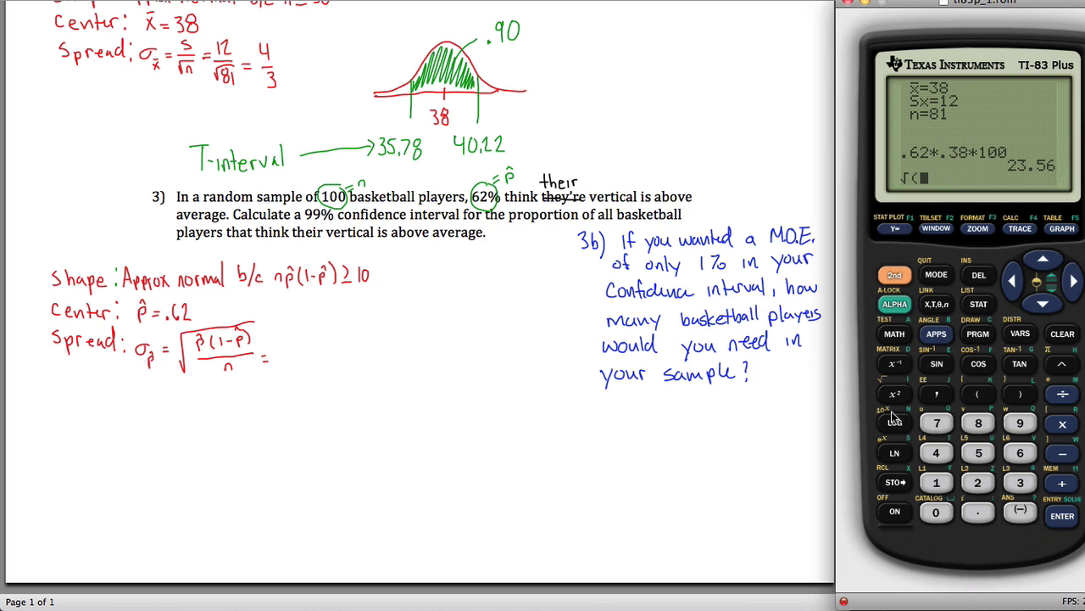
left_click(977, 516)
left_click(1020, 453)
left_click(978, 482)
left_click(1063, 423)
left_click(978, 512)
left_click(1020, 484)
left_click(978, 423)
left_click(1062, 393)
left_click(936, 483)
left_click(936, 511)
left_click(936, 512)
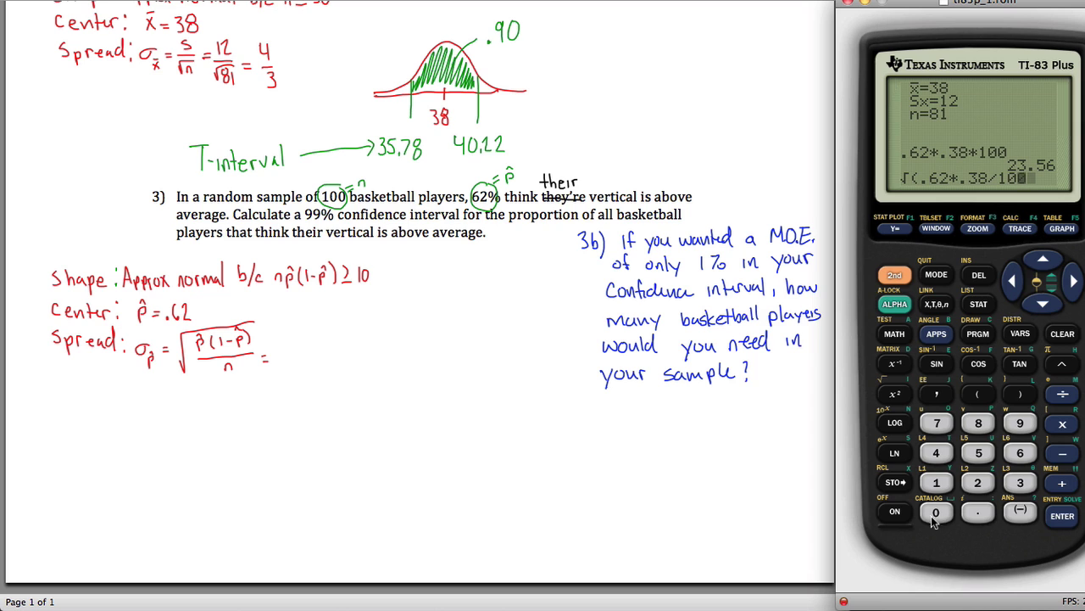
left_click(1062, 515)
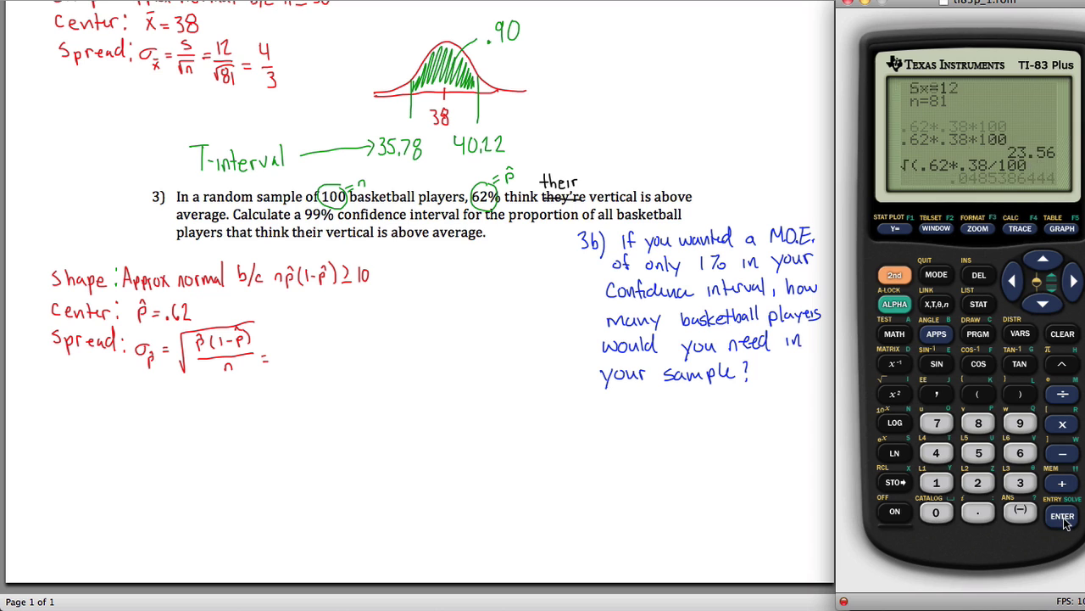
left_click(280, 374)
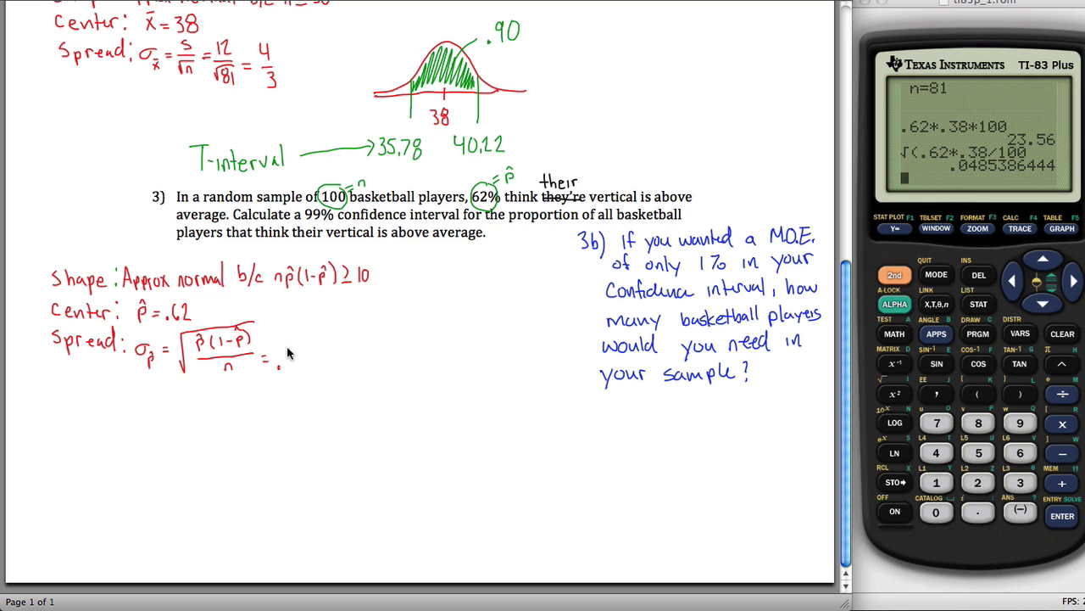
left_click_drag(289, 350, 288, 351)
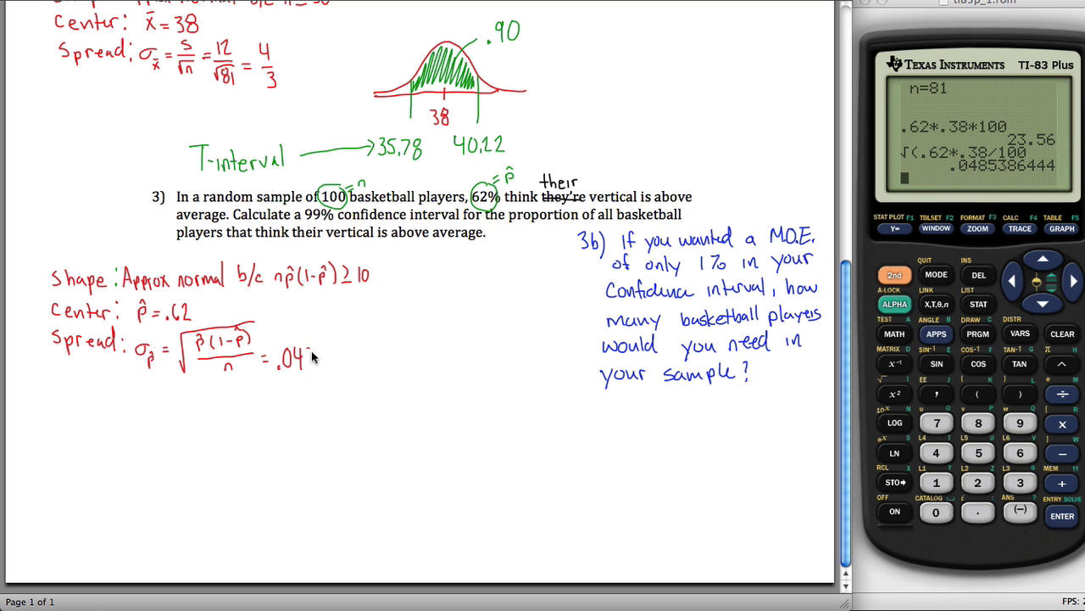
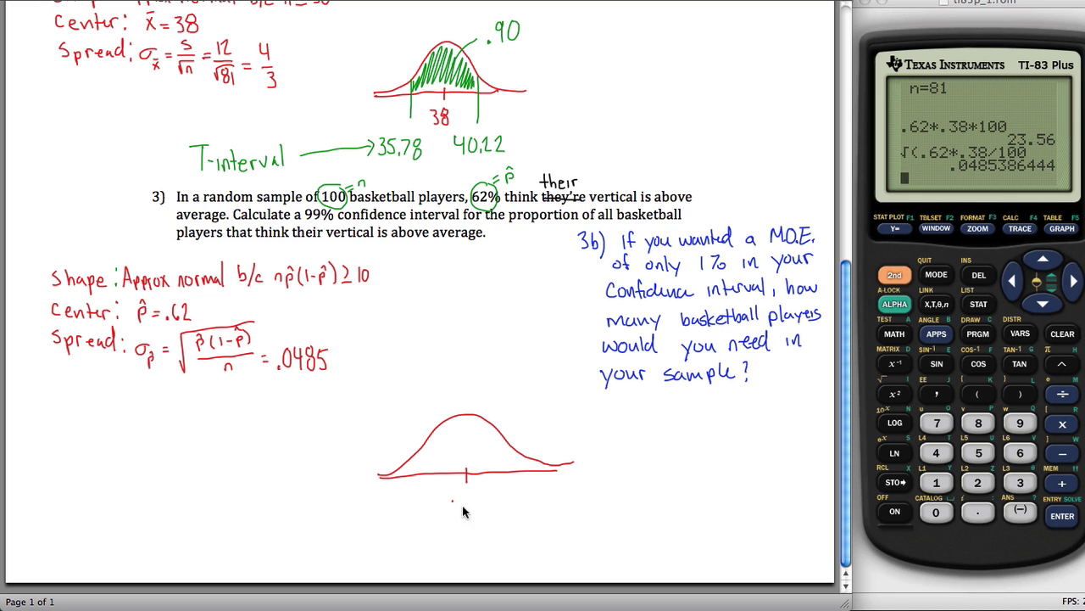
- Sketch a red normal curve centered at .62 for problem 3, with its middle area bounded and shaded in green and labeled .99
left_click(454, 501)
mouse_move(465, 491)
left_mouse_down()
mouse_move(463, 502)
mouse_move(476, 502)
left_mouse_up()
left_click_drag(533, 456, 533, 519)
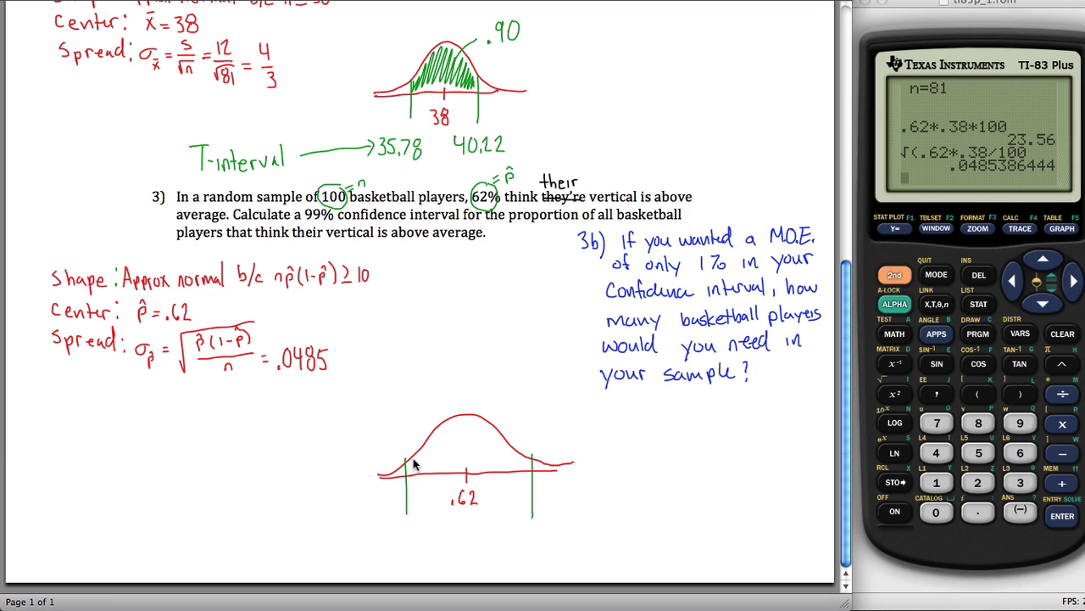
mouse_move(414, 463)
left_mouse_down()
mouse_move(476, 427)
mouse_move(499, 468)
mouse_move(513, 458)
mouse_move(527, 465)
mouse_move(515, 427)
mouse_move(496, 423)
mouse_move(495, 437)
mouse_move(492, 428)
mouse_move(482, 436)
mouse_move(532, 403)
left_mouse_up()
left_click(511, 405)
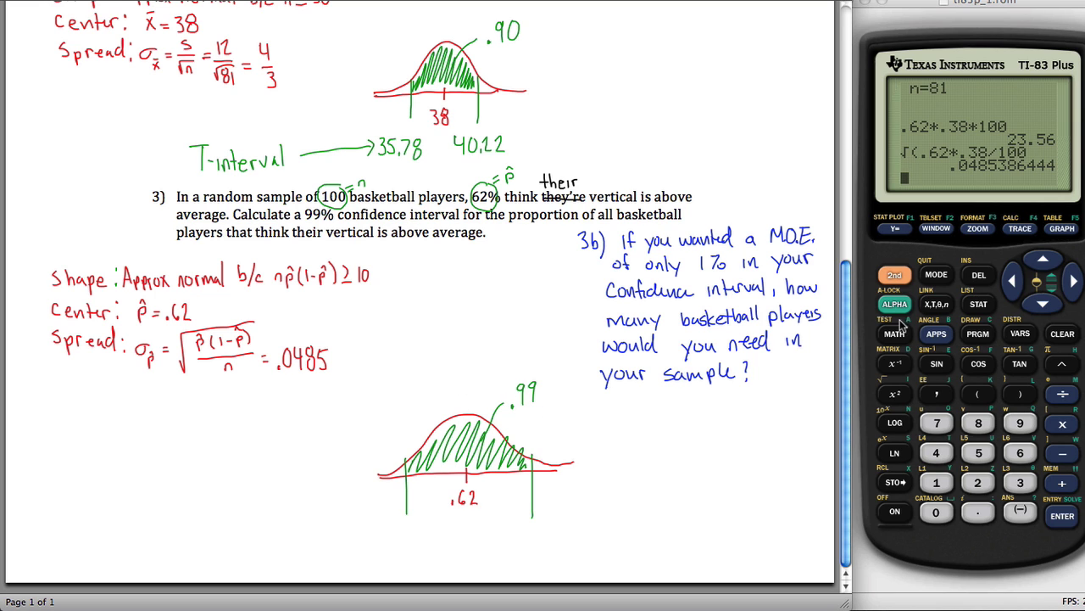
- Locate and highlight 1-PropZInt in the calculator's list of statistical tests
left_click(978, 307)
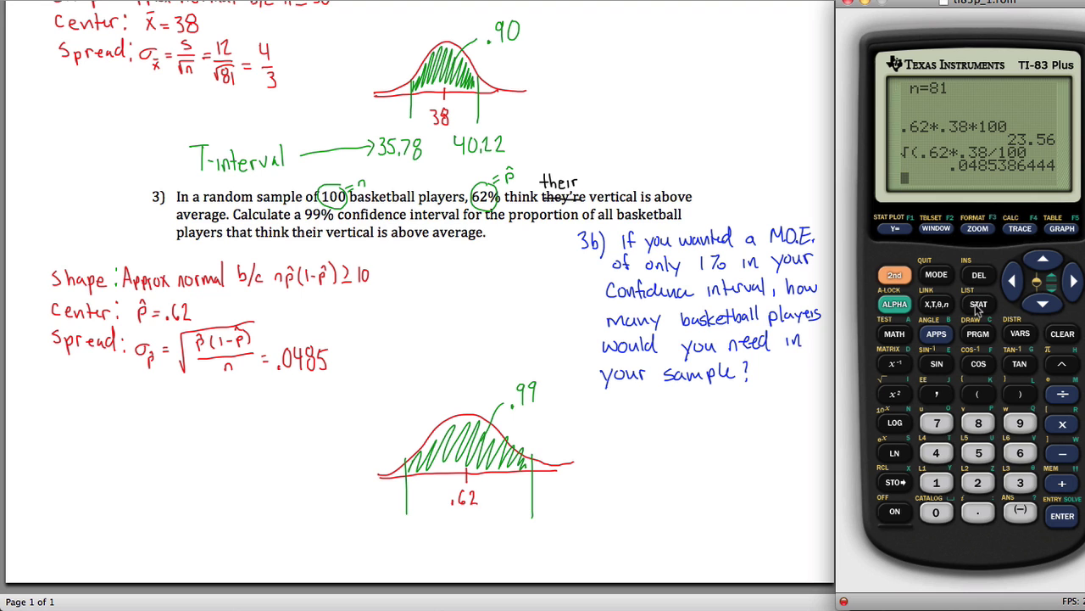
left_click(1072, 282)
left_click(1073, 282)
left_click(1047, 310)
left_click(1048, 309)
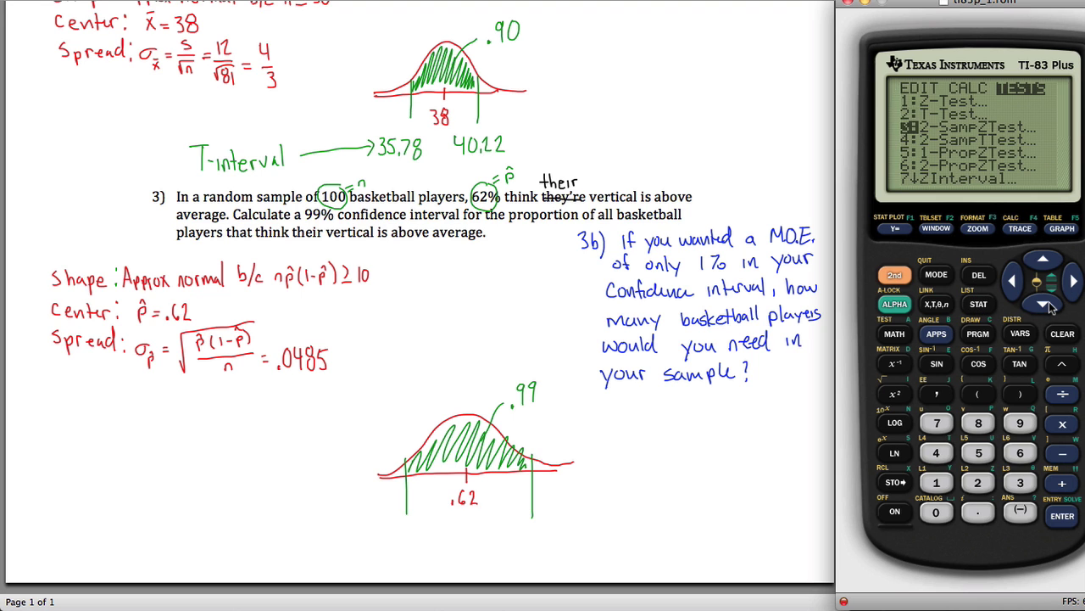
left_click(1049, 308)
left_click(1049, 309)
left_click(1050, 308)
left_click(1052, 307)
left_click(1052, 307)
left_click(1051, 307)
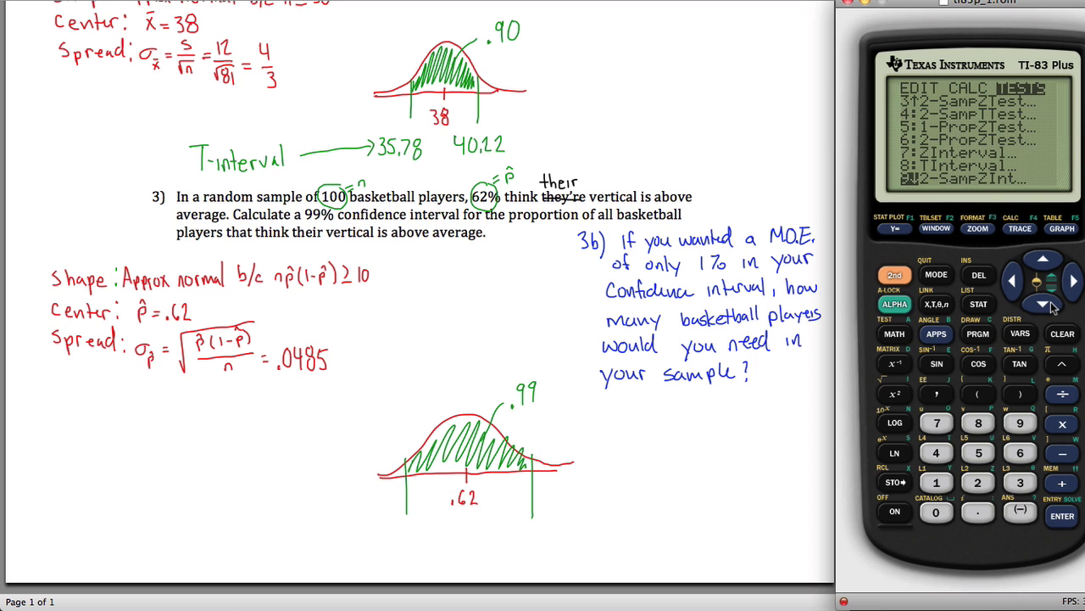
left_click(1052, 305)
left_click(1051, 306)
left_click(1051, 305)
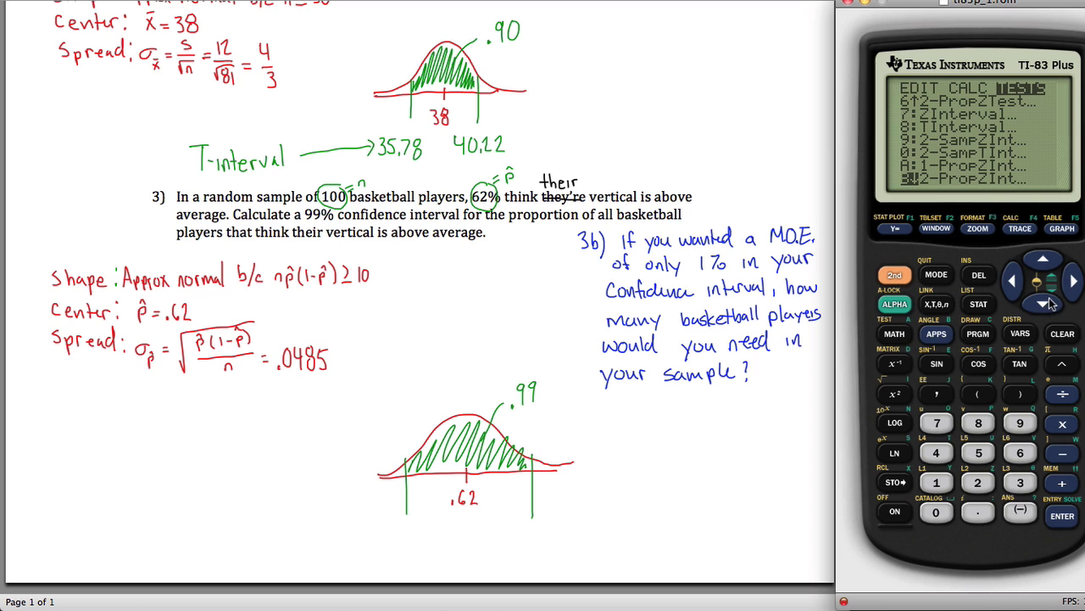
left_click(1049, 264)
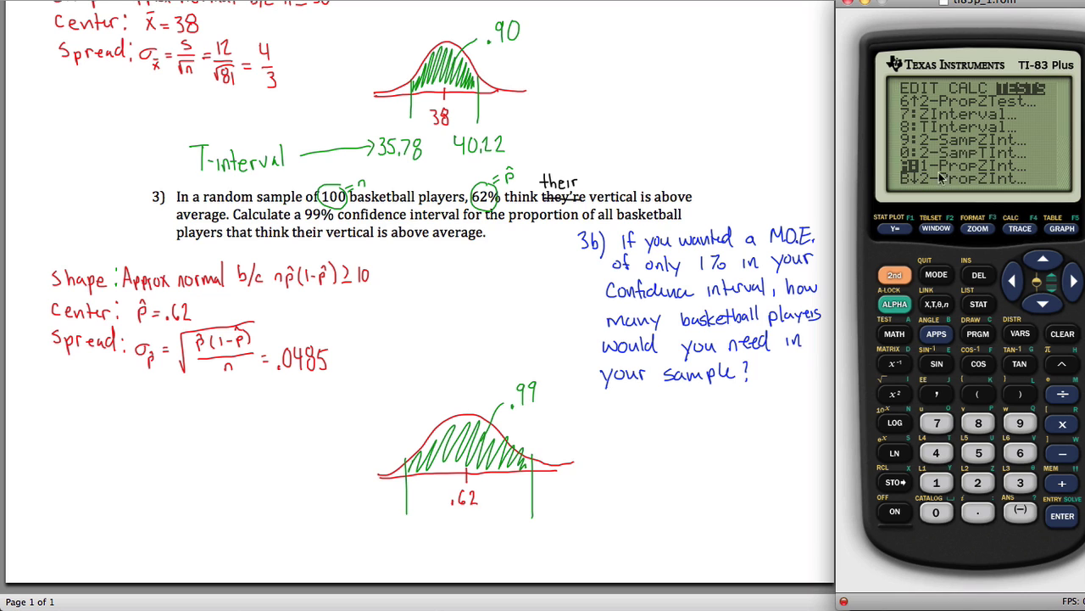
- Write "1-PropZInt" with an arrow in green below the problem 3 curve, and open the calculator's 1-PropZInt setup
left_click(229, 542)
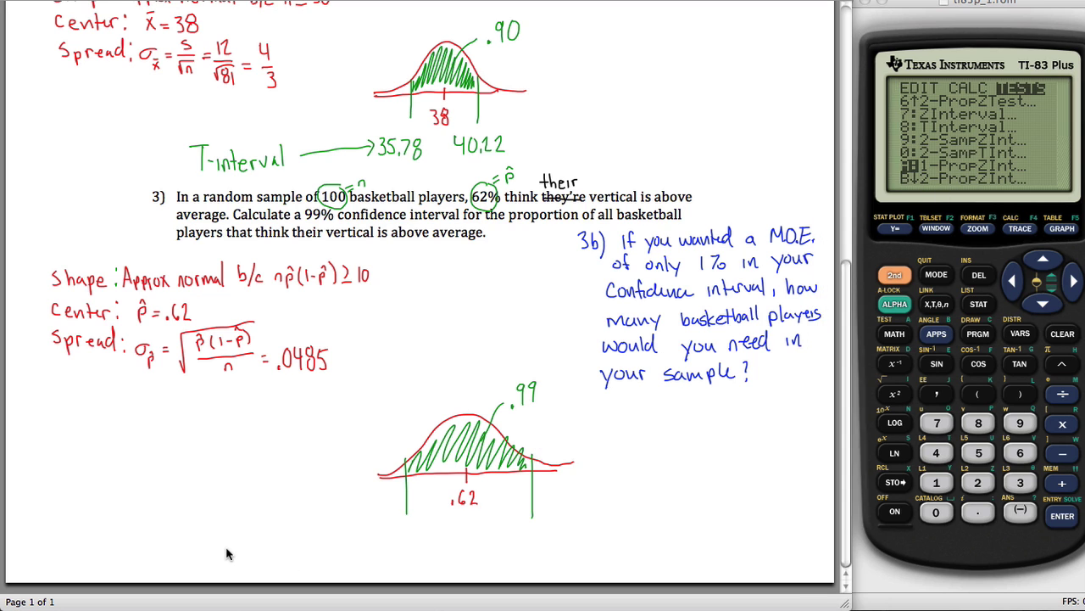
mouse_move(224, 531)
left_mouse_down()
mouse_move(226, 548)
mouse_move(239, 540)
mouse_move(255, 555)
mouse_move(288, 550)
mouse_move(281, 540)
mouse_move(286, 549)
mouse_move(370, 533)
mouse_move(331, 543)
mouse_move(344, 540)
left_mouse_up()
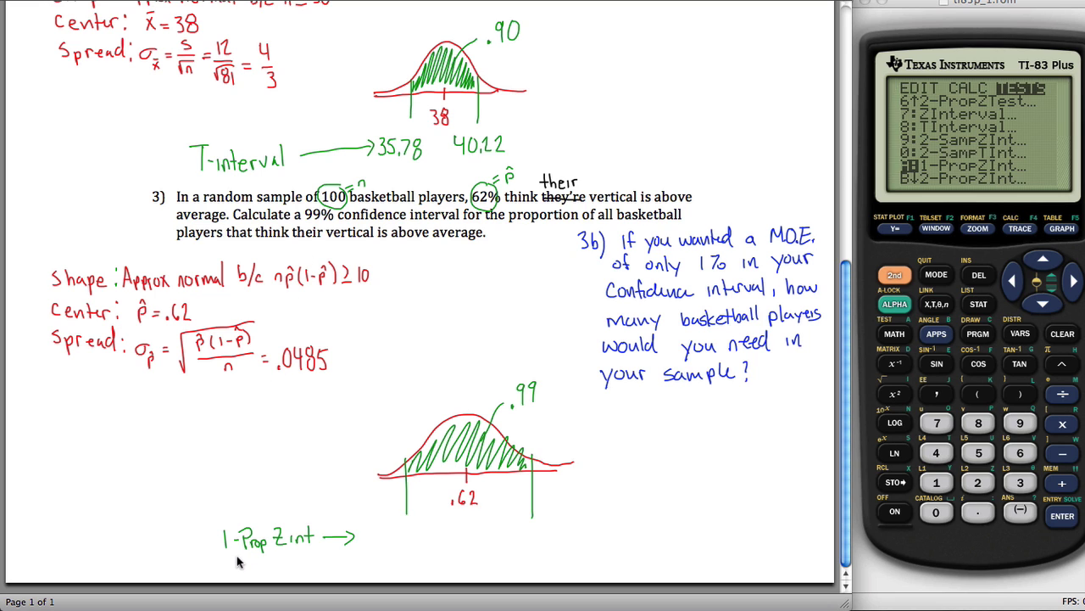
left_click(1060, 519)
left_click(1060, 519)
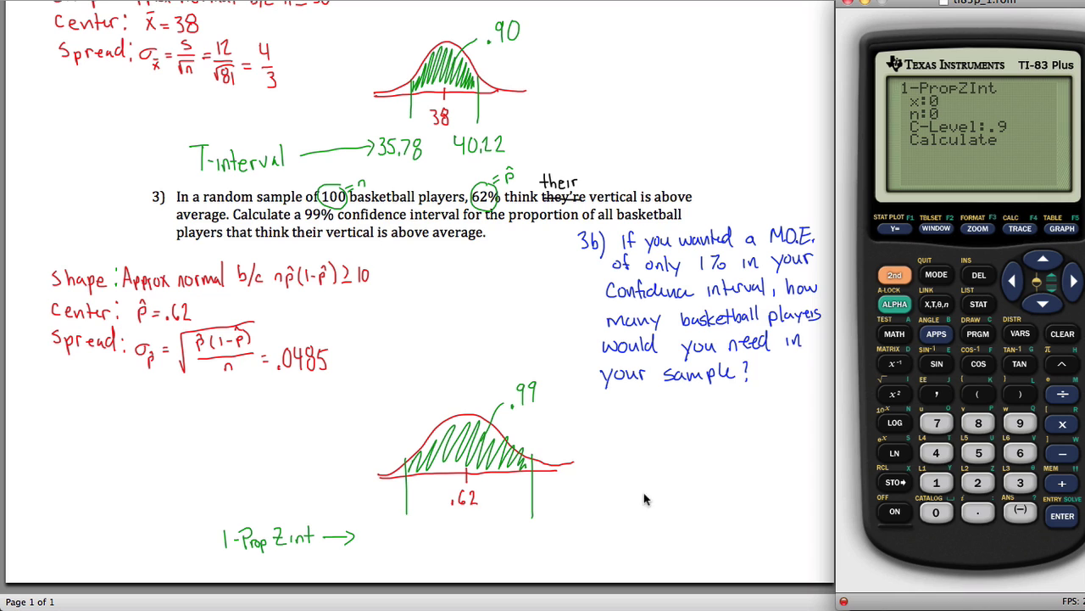
- Write the note "calc calls p̂ = x/n" in green below the Spread line of problem 3
left_click(54, 433)
mouse_move(61, 435)
left_mouse_down()
mouse_move(60, 450)
mouse_move(106, 446)
left_mouse_up()
mouse_move(124, 439)
left_mouse_down()
mouse_move(119, 447)
mouse_move(135, 447)
left_mouse_up()
left_click_drag(143, 439, 137, 448)
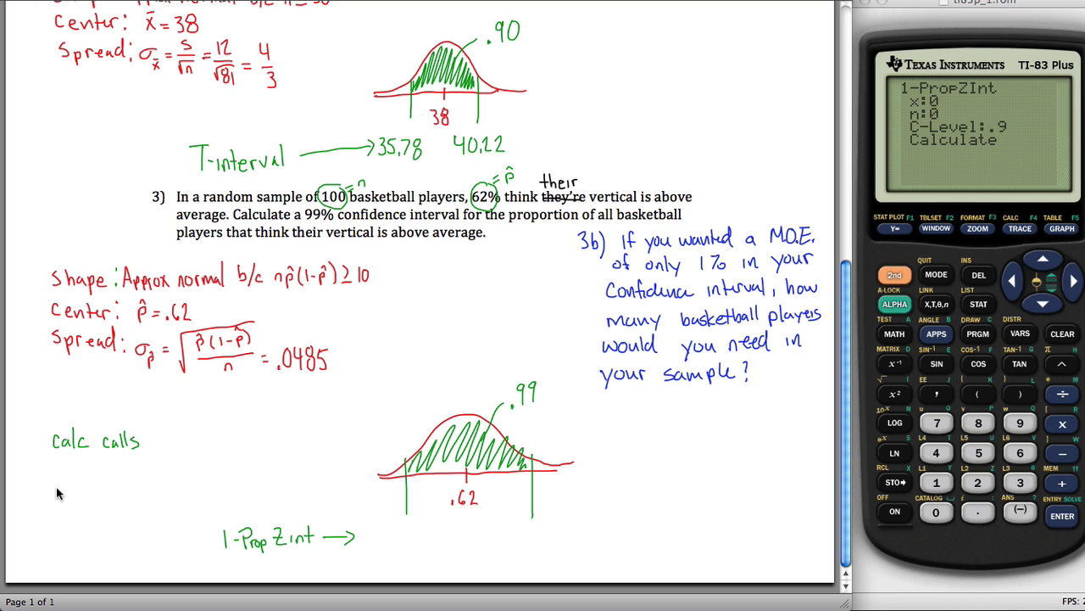
mouse_move(57, 481)
left_mouse_down()
mouse_move(57, 498)
mouse_move(62, 474)
mouse_move(78, 489)
mouse_move(90, 481)
left_mouse_up()
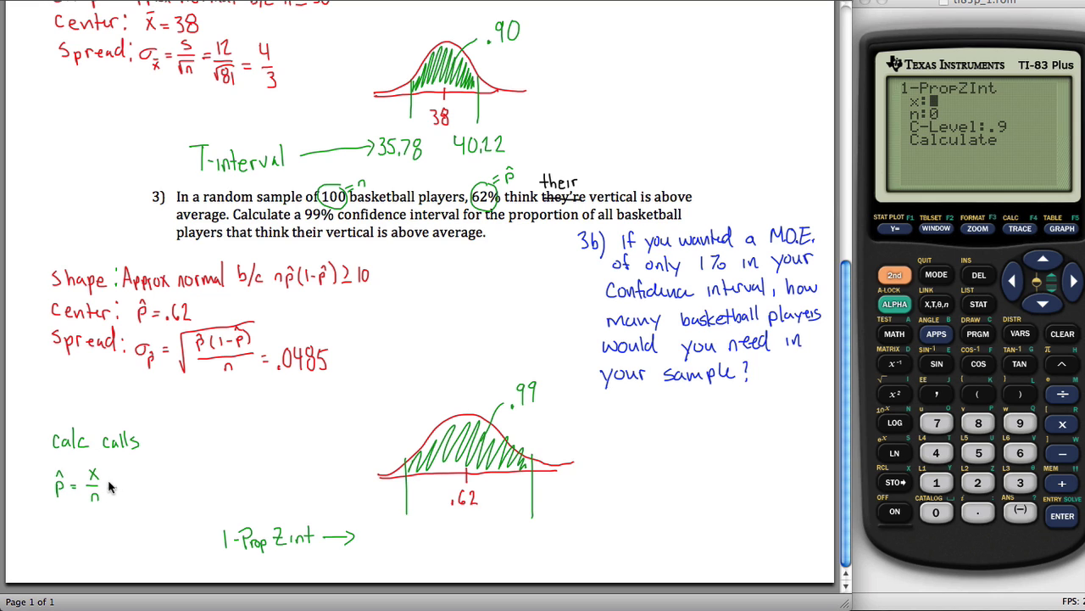
- Extend the p̂ = x/n note in green with "= 62/100"
left_click_drag(106, 482, 116, 482)
mouse_move(107, 487)
left_mouse_down()
mouse_move(152, 485)
mouse_move(129, 504)
mouse_move(149, 496)
left_mouse_up()
mouse_move(128, 467)
left_mouse_down()
mouse_move(132, 482)
mouse_move(153, 483)
left_mouse_up()
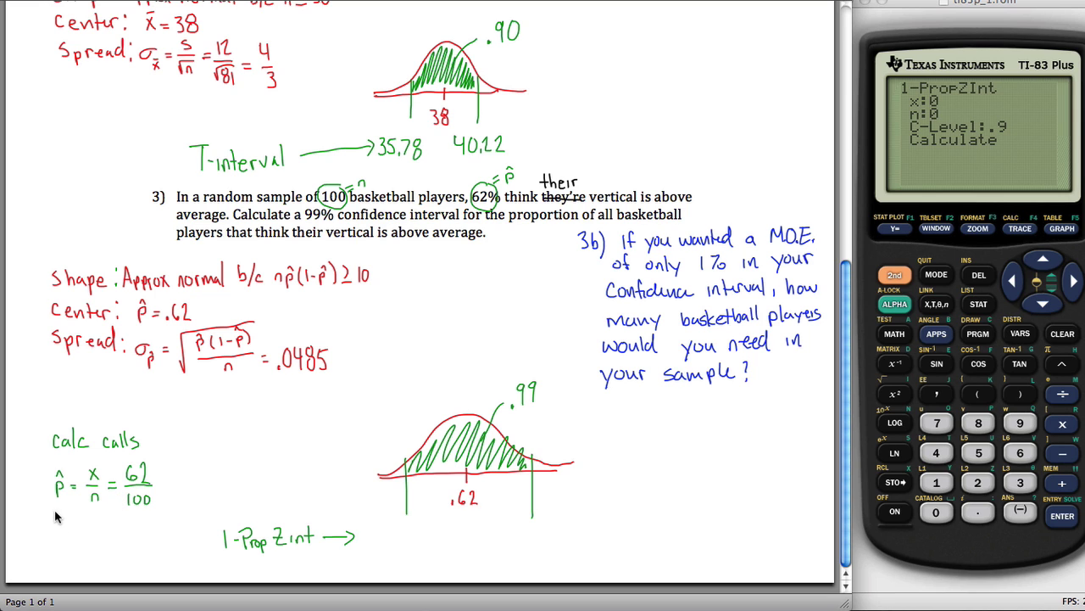
- Write "or" and the line "x = n·p̂ = 100·.62 = 62" in green below the p̂ = x/n note
left_click_drag(64, 523, 81, 522)
mouse_move(20, 549)
left_mouse_down()
mouse_move(15, 566)
mouse_move(42, 553)
mouse_move(71, 573)
mouse_move(74, 549)
mouse_move(88, 552)
left_mouse_up()
left_click(65, 556)
mouse_move(79, 560)
left_mouse_down()
mouse_move(119, 561)
mouse_move(127, 549)
mouse_move(132, 559)
mouse_move(170, 561)
left_mouse_up()
left_click(126, 555)
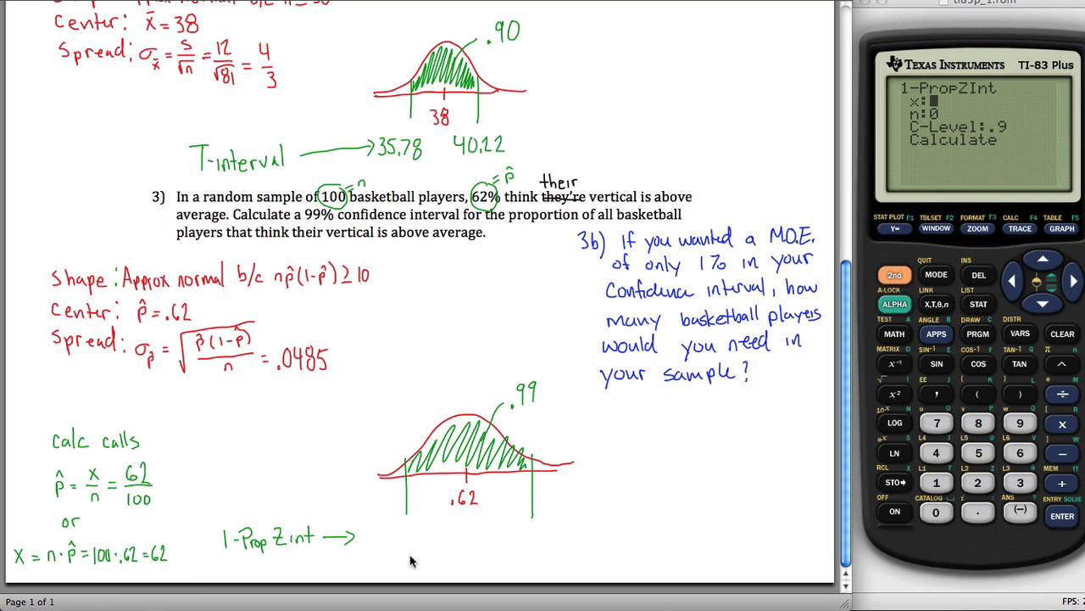
- Set x to 62, n to 100 and C-Level to .99 in the calculator's 1-PropZInt setup, and calculate the interval
left_click(1021, 463)
left_click(1020, 452)
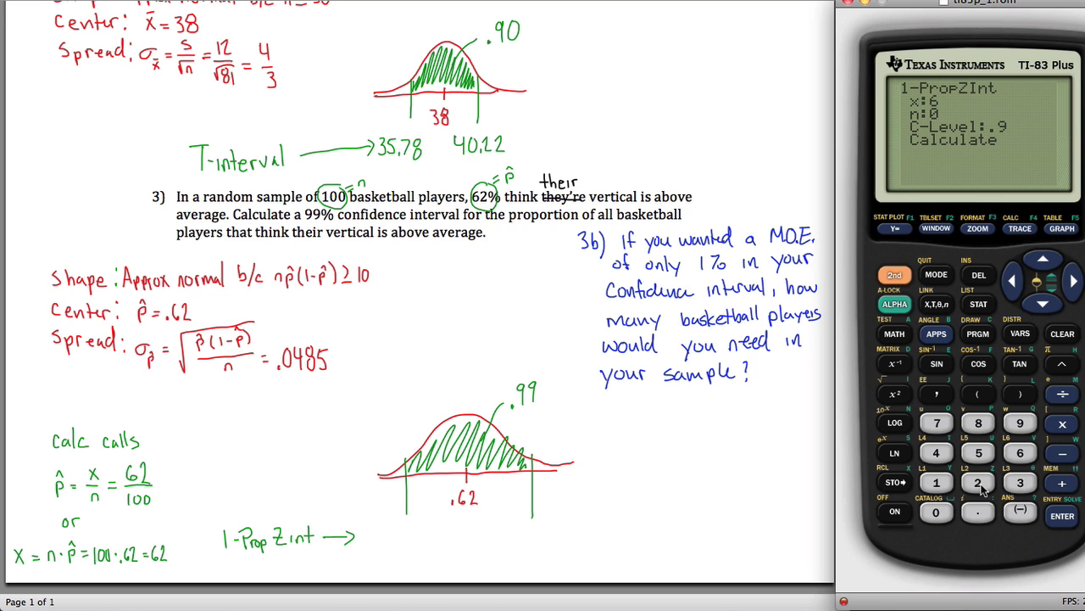
left_click(978, 483)
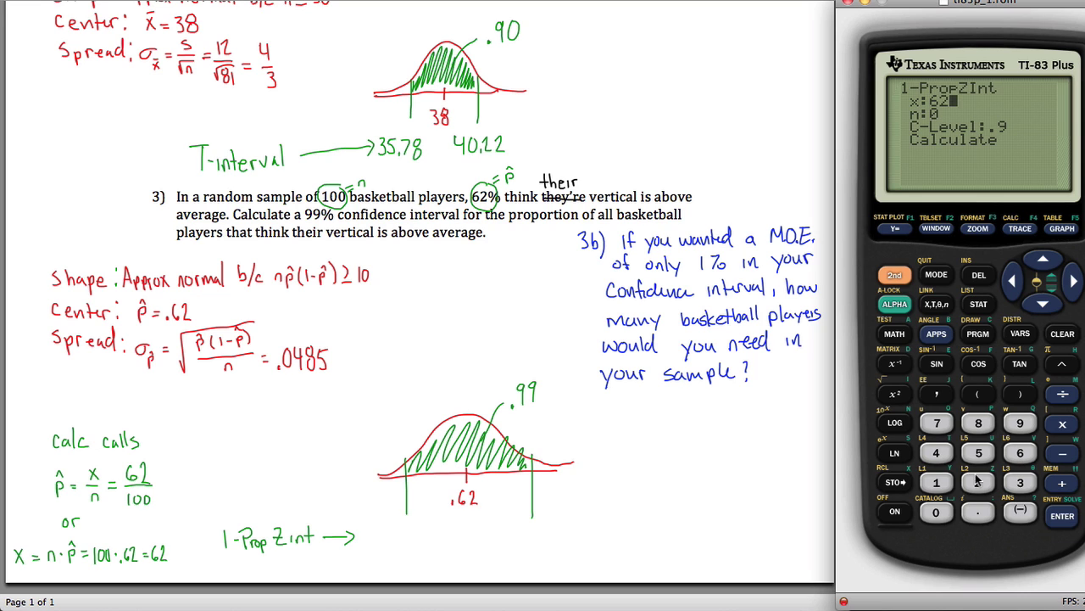
left_click(1040, 314)
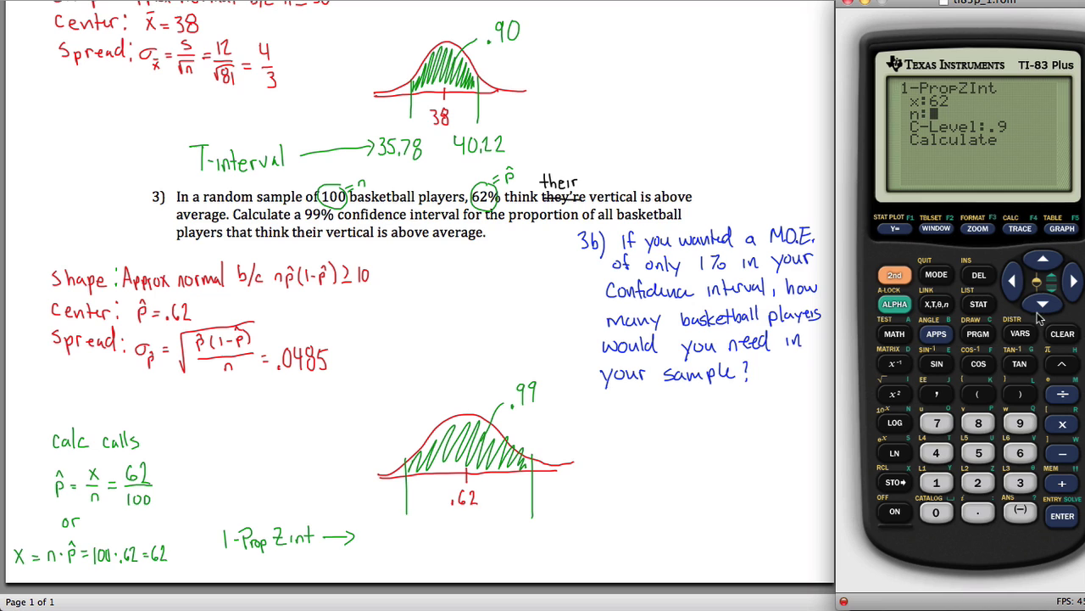
left_click(936, 482)
left_click(934, 514)
left_click(934, 514)
left_click(1043, 304)
left_click(978, 512)
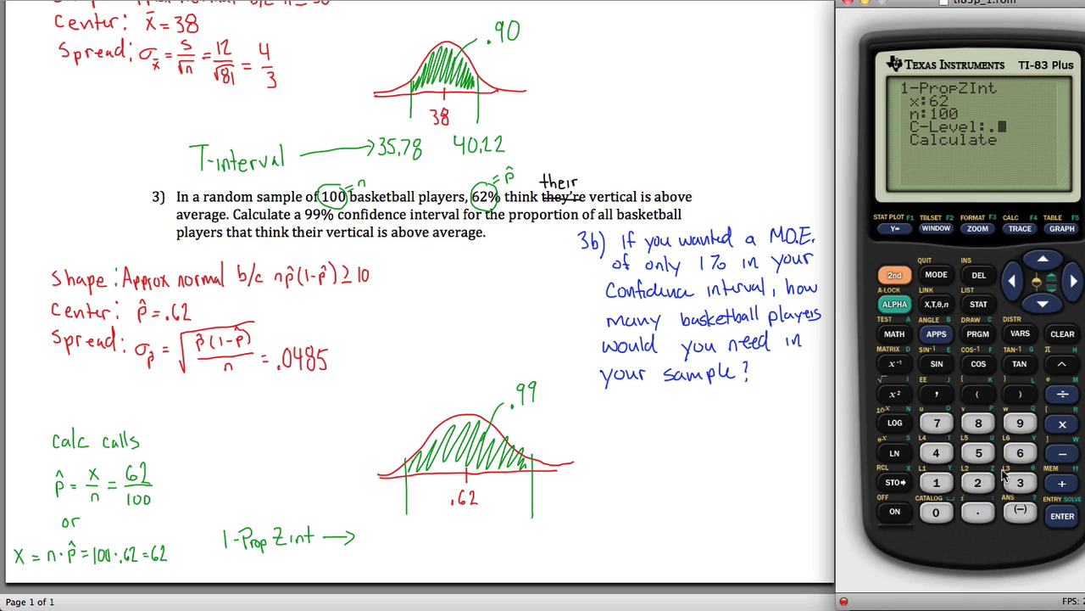
left_click(1021, 424)
left_click(1021, 424)
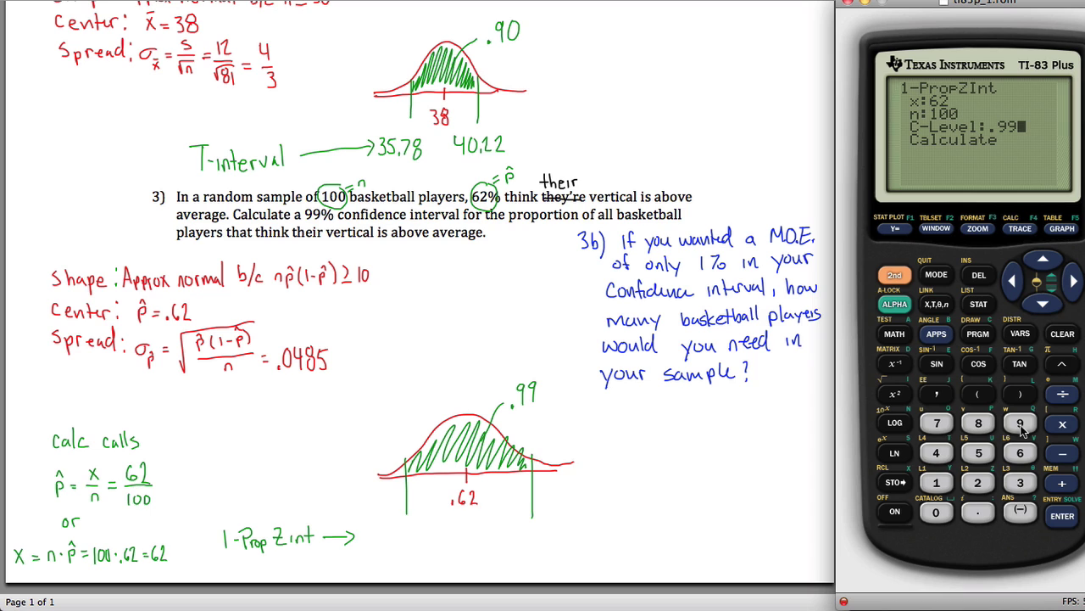
left_click(1043, 304)
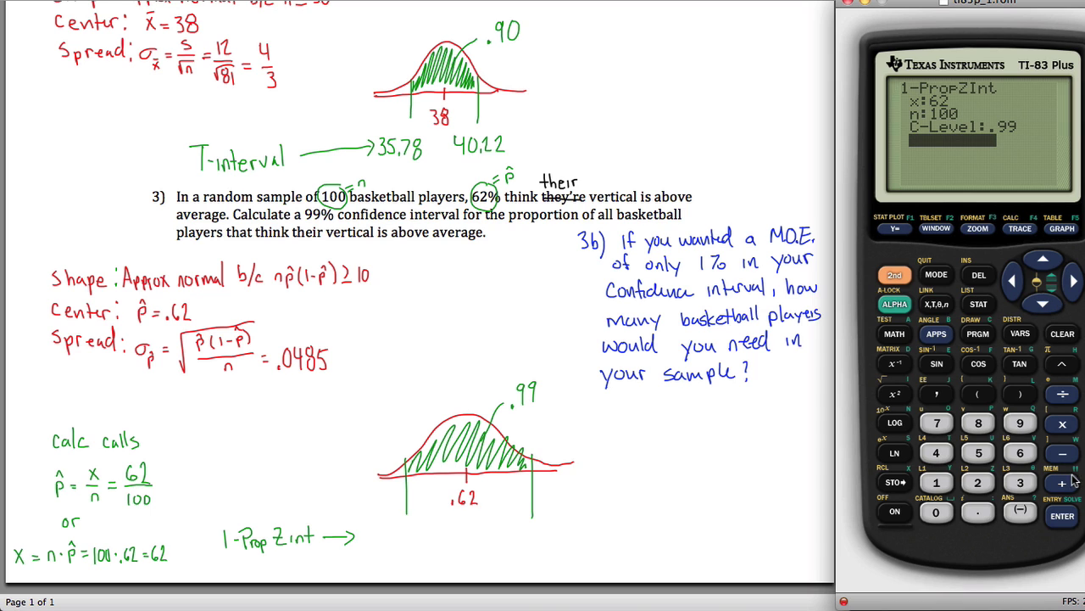
left_click(1064, 519)
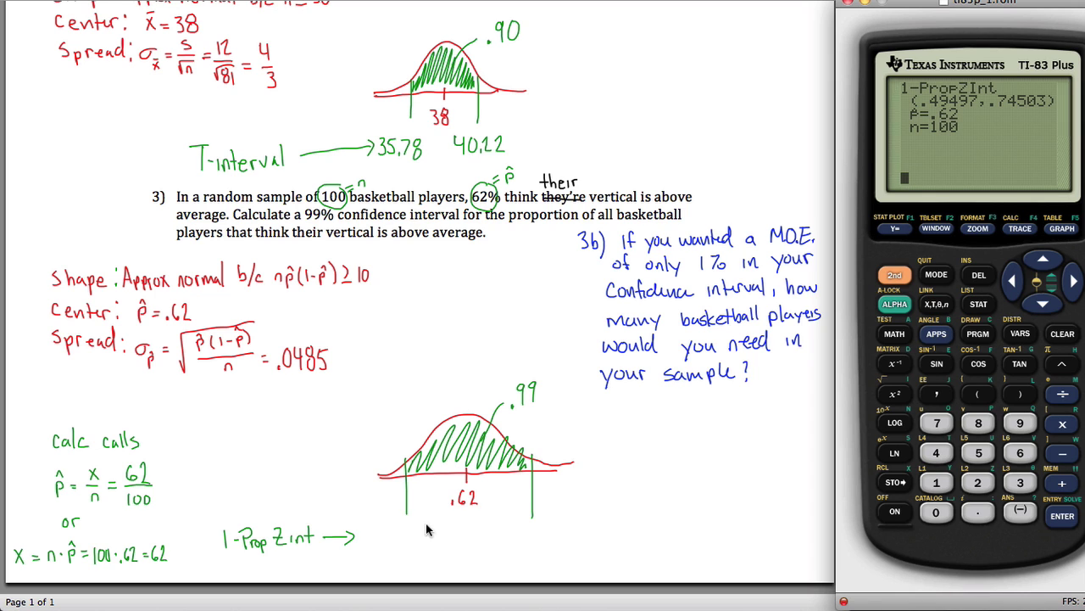
- Write the interval bounds .495 and .745 in green under the two boundary lines of the problem 3 curve
left_click(390, 537)
left_click_drag(386, 533, 416, 536)
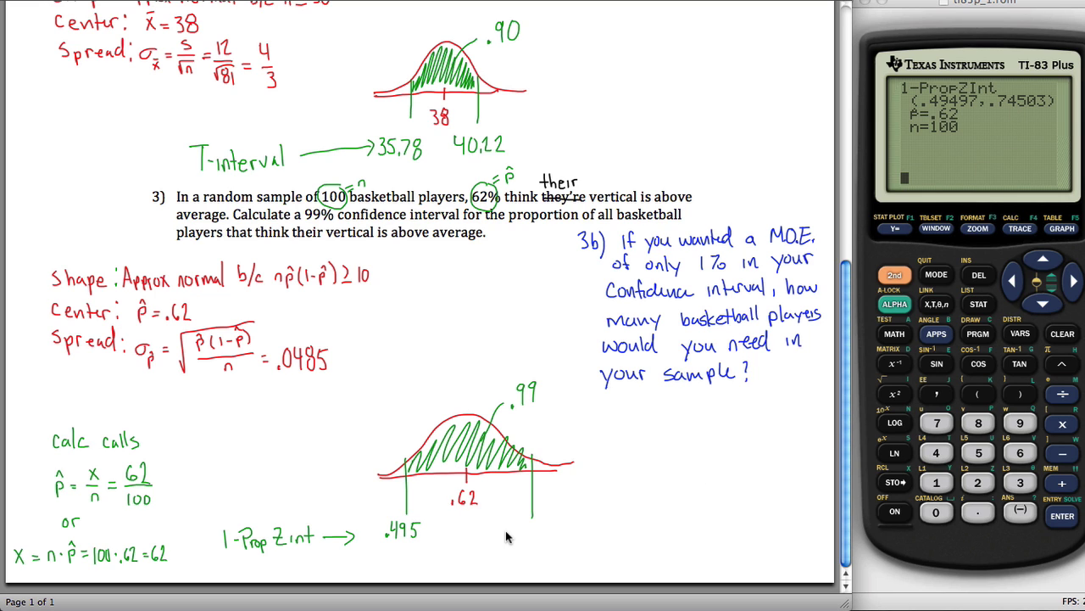
mouse_move(513, 534)
left_mouse_down()
mouse_move(527, 523)
mouse_move(522, 535)
mouse_move(538, 536)
left_mouse_up()
left_click_drag(540, 521, 546, 520)
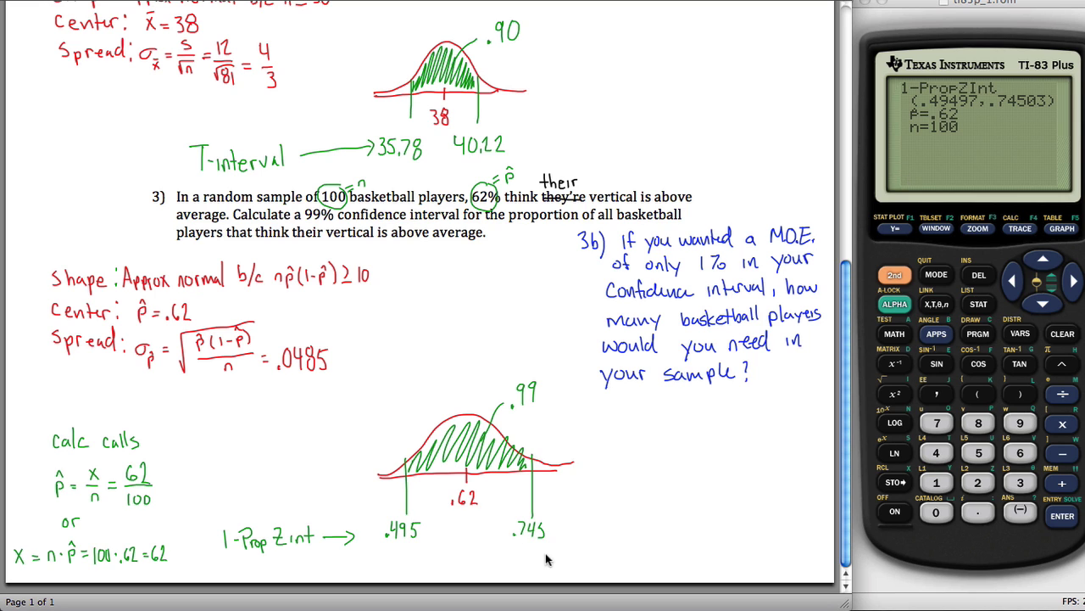